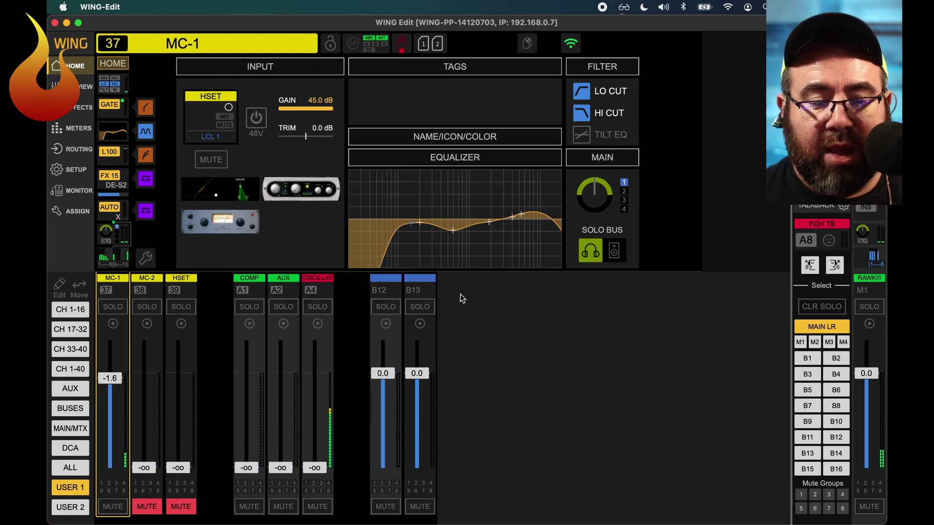
# Open the Name/Icon/Color editor for the B12 bus strip.
pyautogui.doubleClick(384, 290)
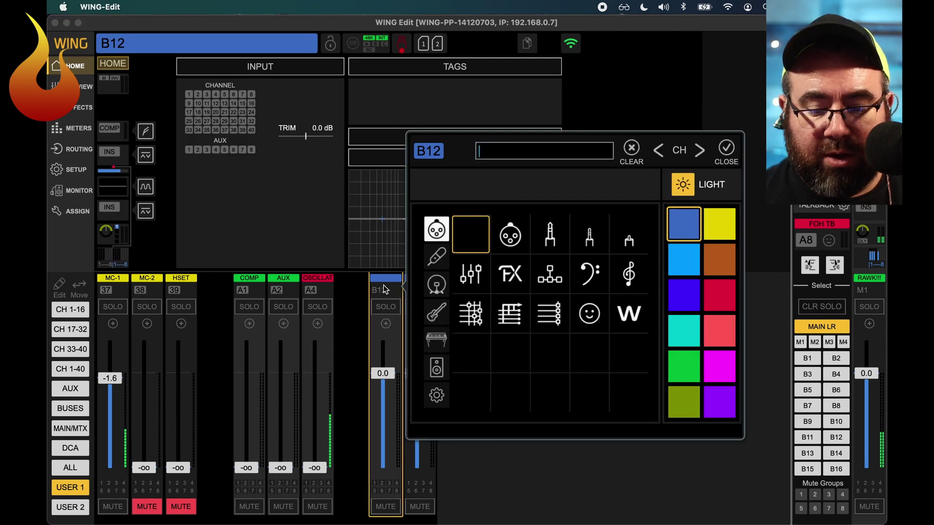
# Name bus B12 'PLAYBACKS' and bus B13 'PB SIDECHAIN', then close the name editor.
pyautogui.write('PLAYV')
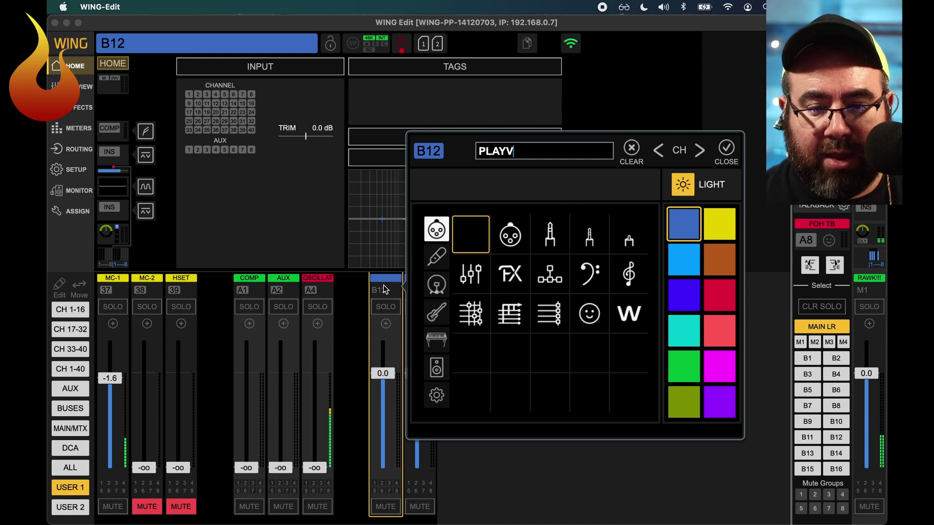
pyautogui.press('BackSpace')
pyautogui.write('BACKS')
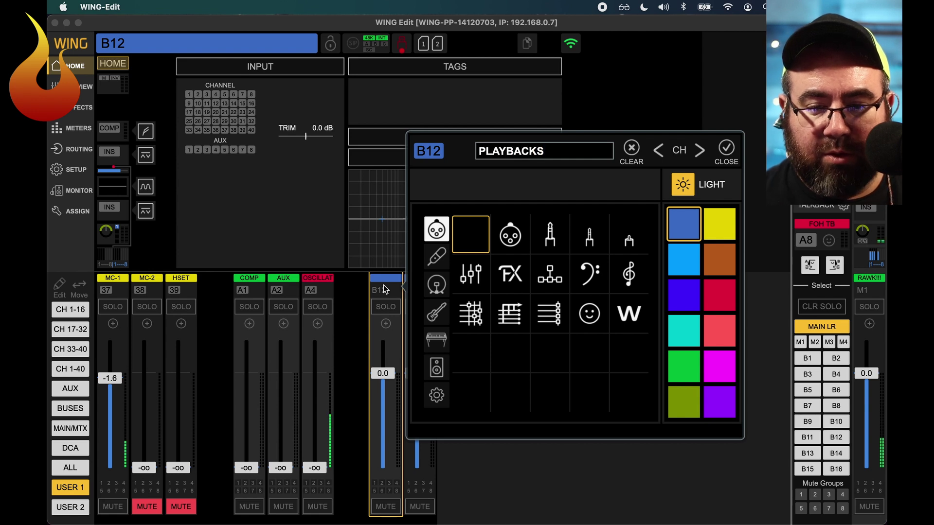
pyautogui.click(699, 155)
pyautogui.write('PB')
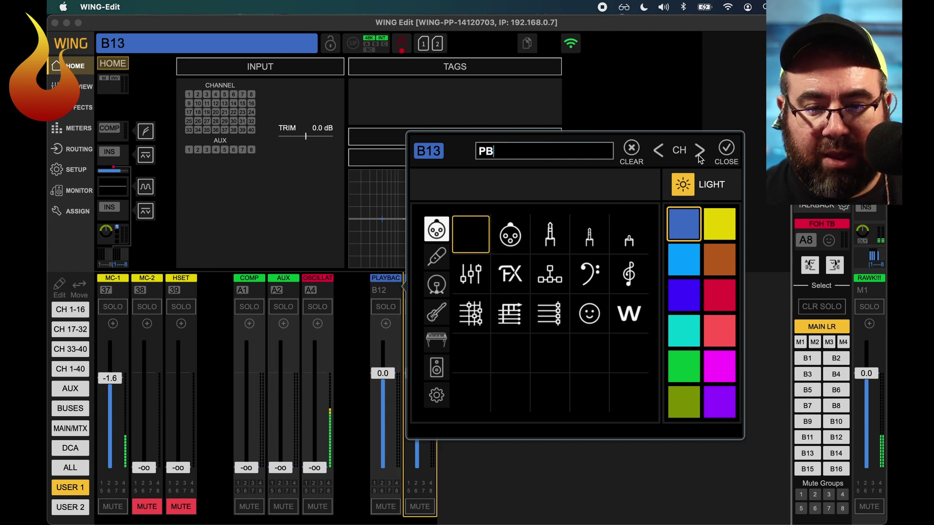
pyautogui.write(' SIDECHAIN')
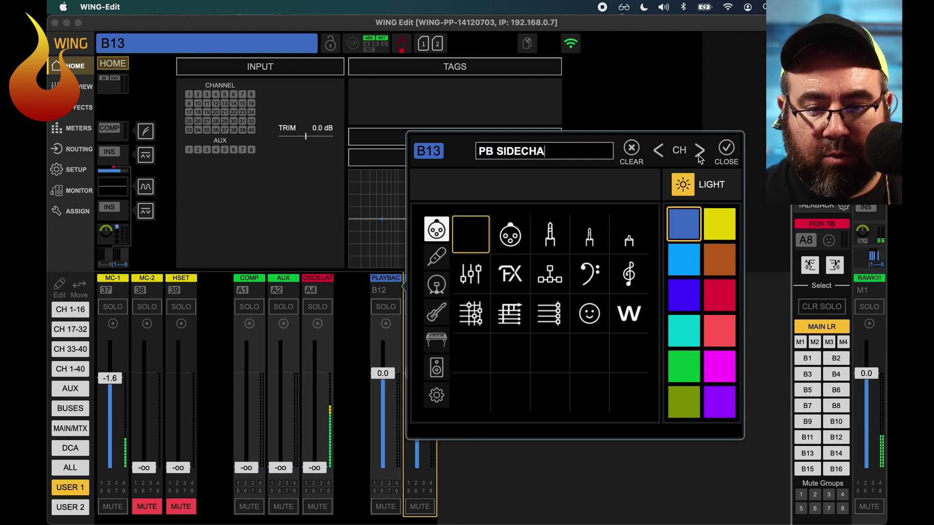
pyautogui.click(726, 147)
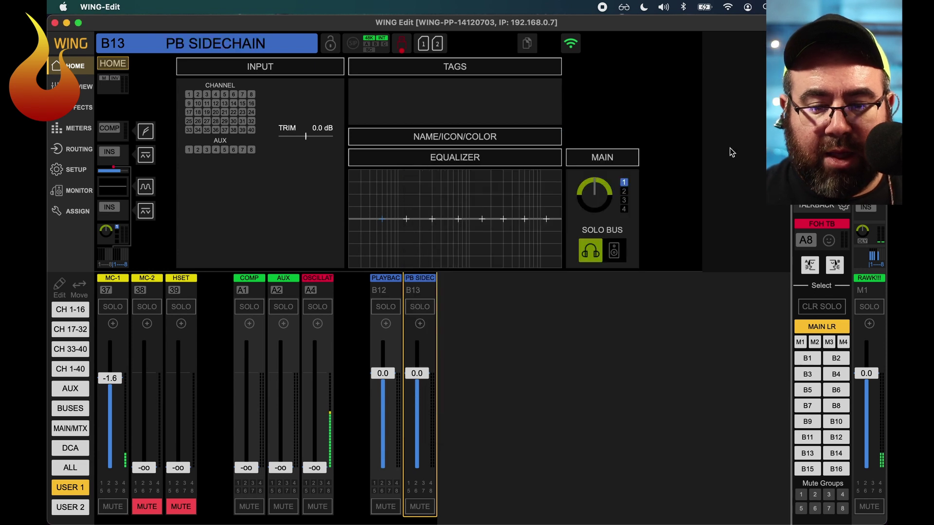
pyautogui.click(398, 288)
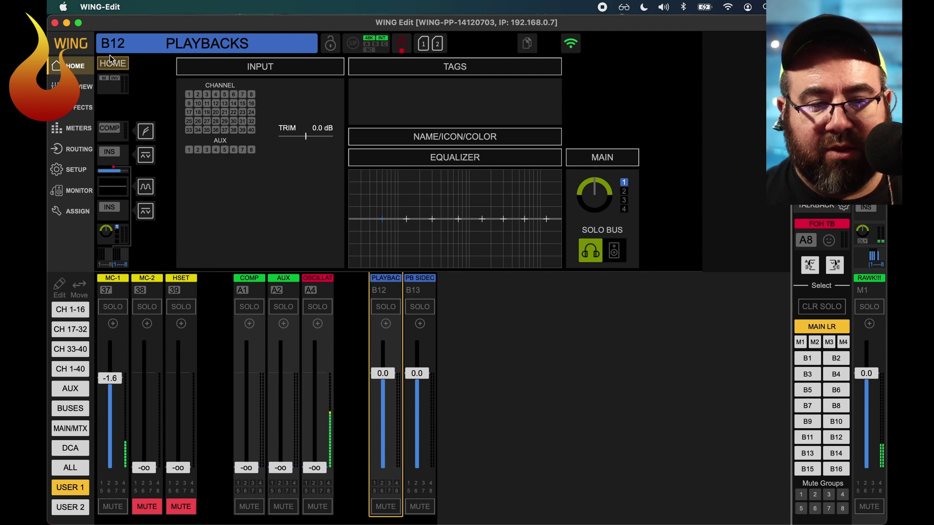
# Switch bus B12 PLAYBACKS from post to SUBGROUP bus mode.
pyautogui.click(115, 79)
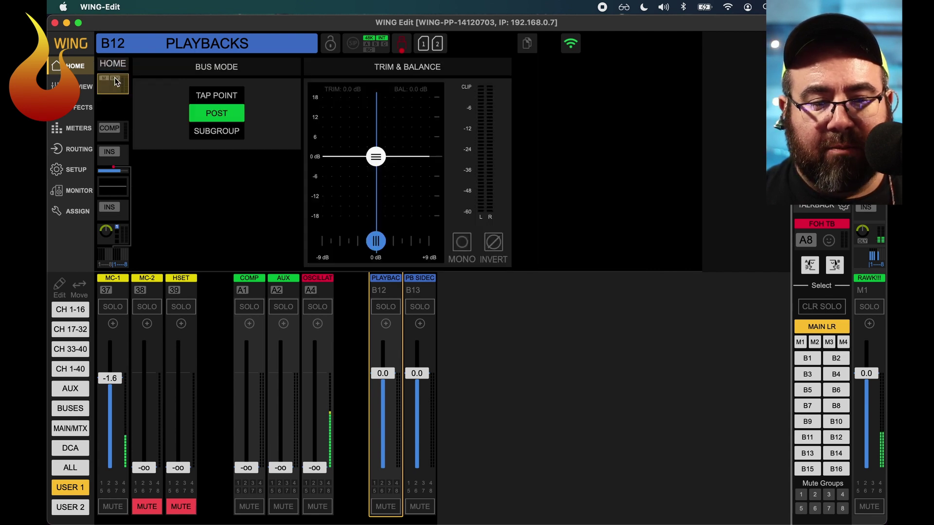
pyautogui.click(212, 133)
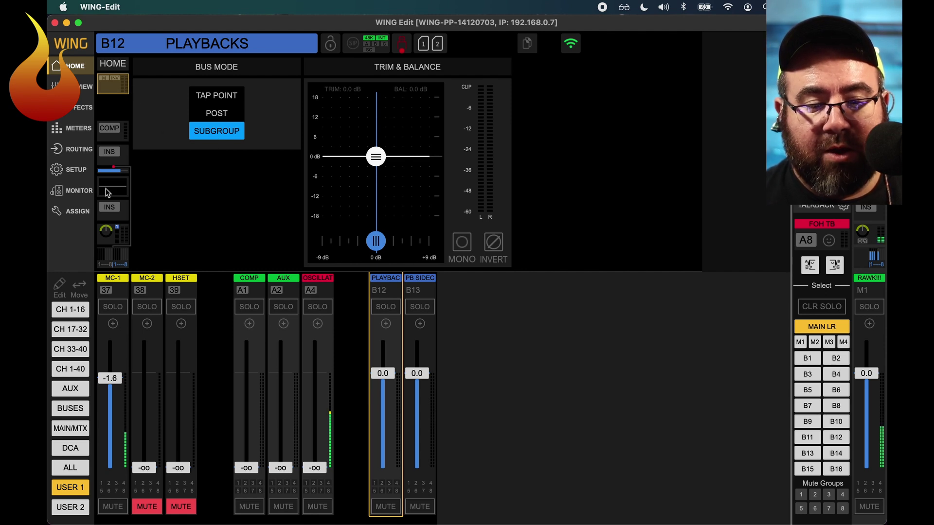
pyautogui.click(114, 239)
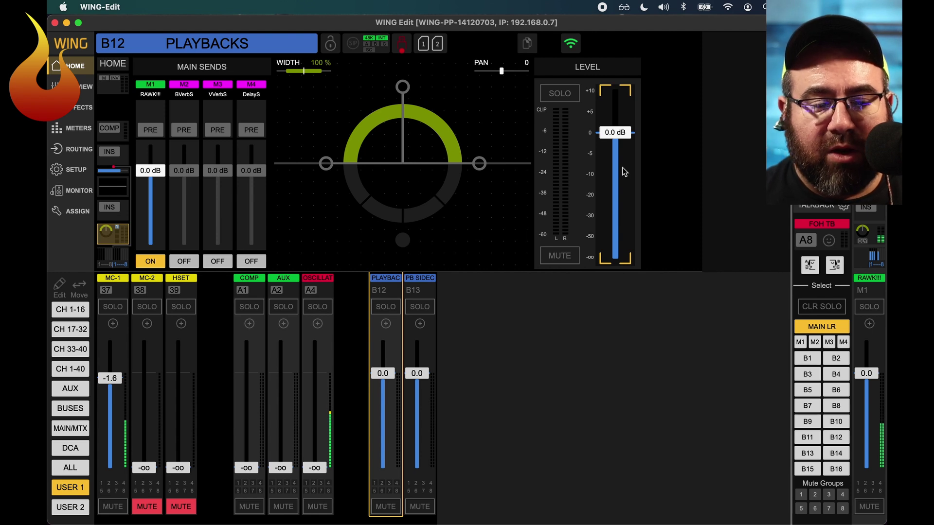
# Select the B13 PB SIDECHAIN bus strip.
pyautogui.click(424, 282)
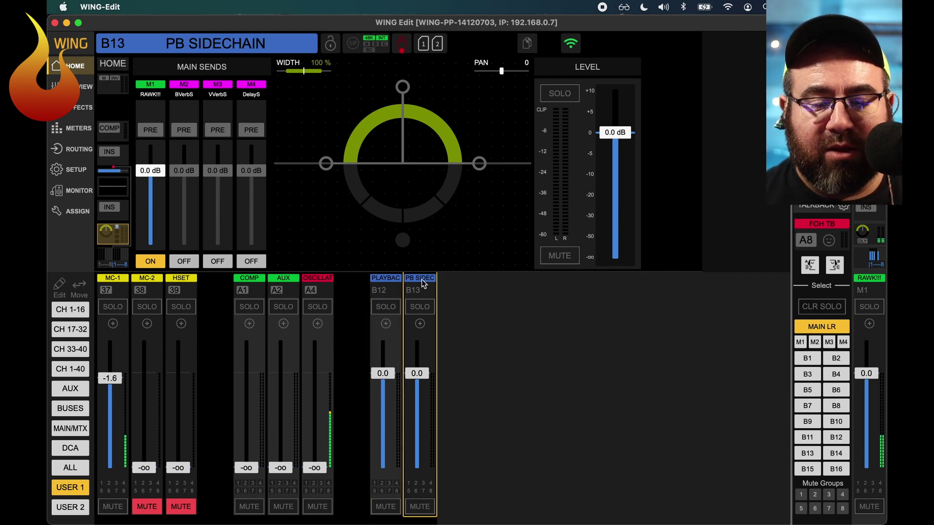
# Set B13 PB SIDECHAIN to SUBGROUP mode, mute it and drop its fader to -oo.
pyautogui.click(113, 86)
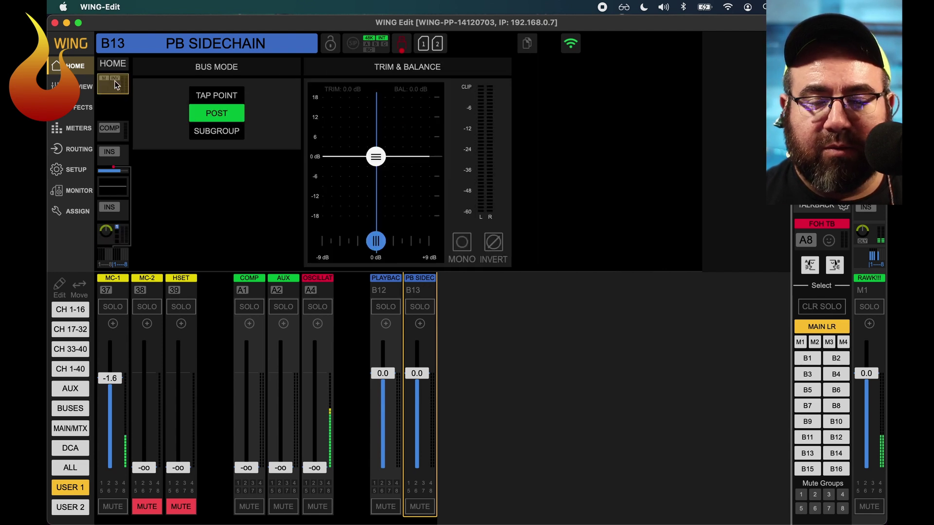
pyautogui.click(213, 133)
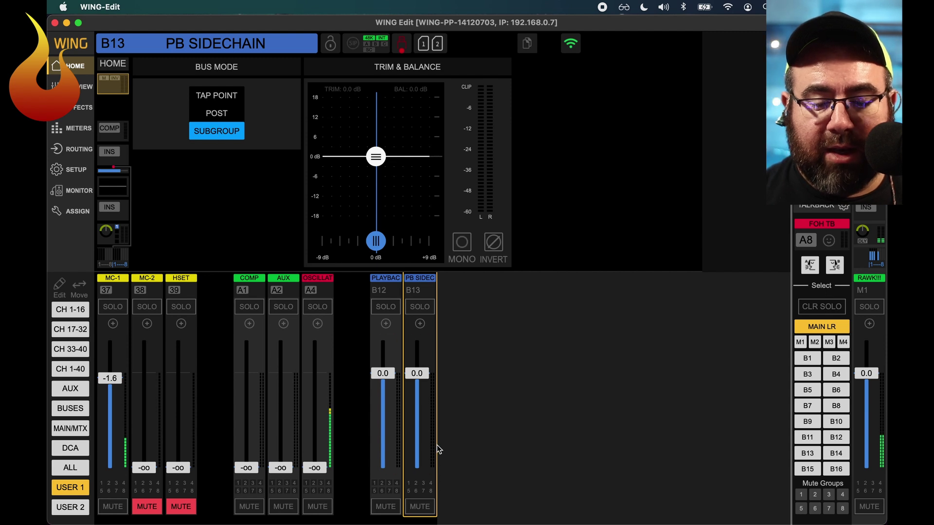
pyautogui.click(419, 507)
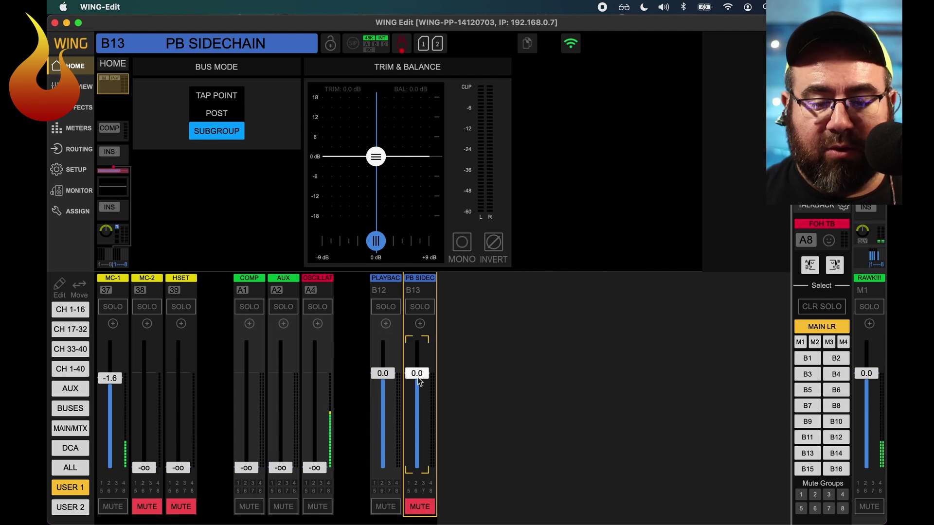
pyautogui.moveTo(417, 374); pyautogui.dragTo(427, 524)
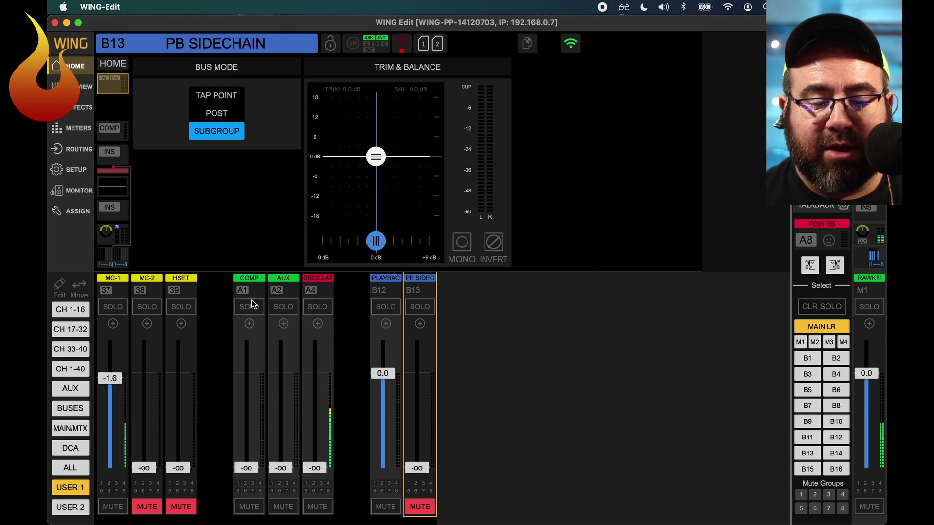
# Turn on the B12 PLAYBACKS bus send for channels A1 COMP and A4 OSCILLATOR.
pyautogui.click(254, 284)
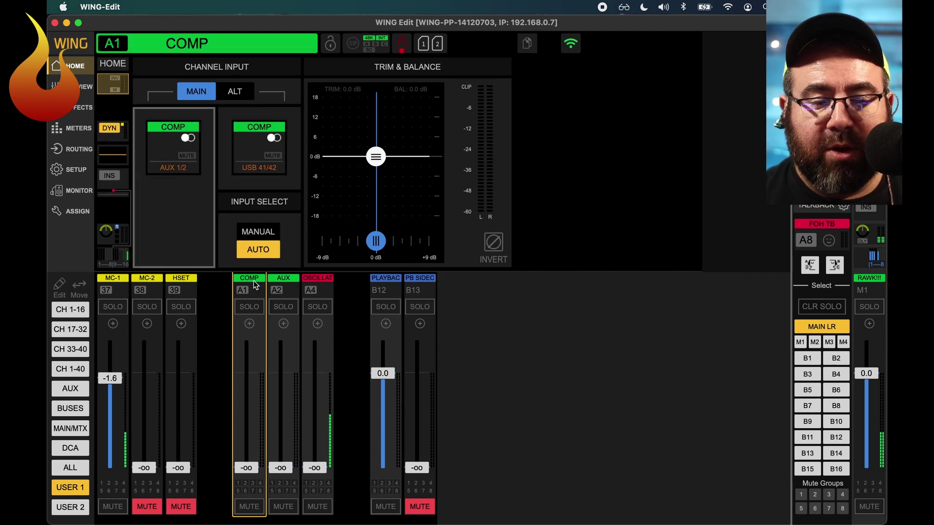
pyautogui.click(114, 258)
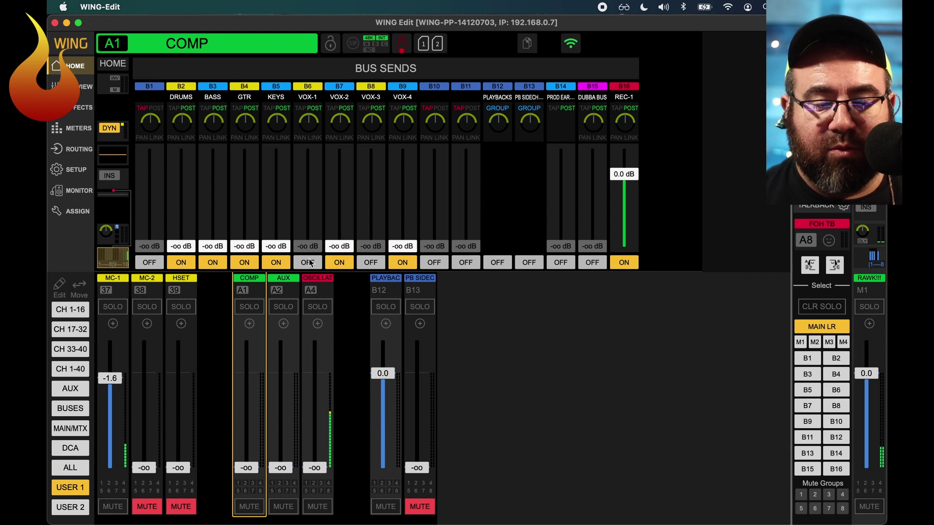
pyautogui.click(498, 262)
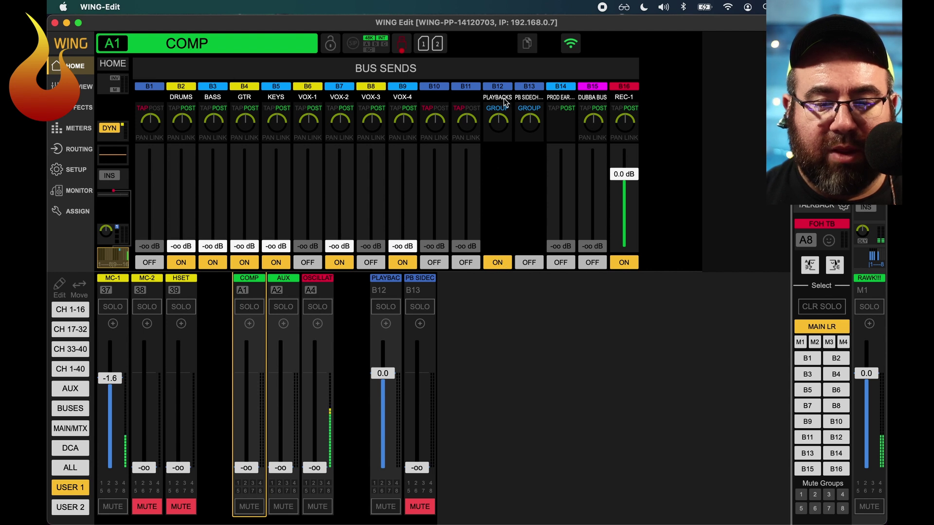
pyautogui.click(287, 282)
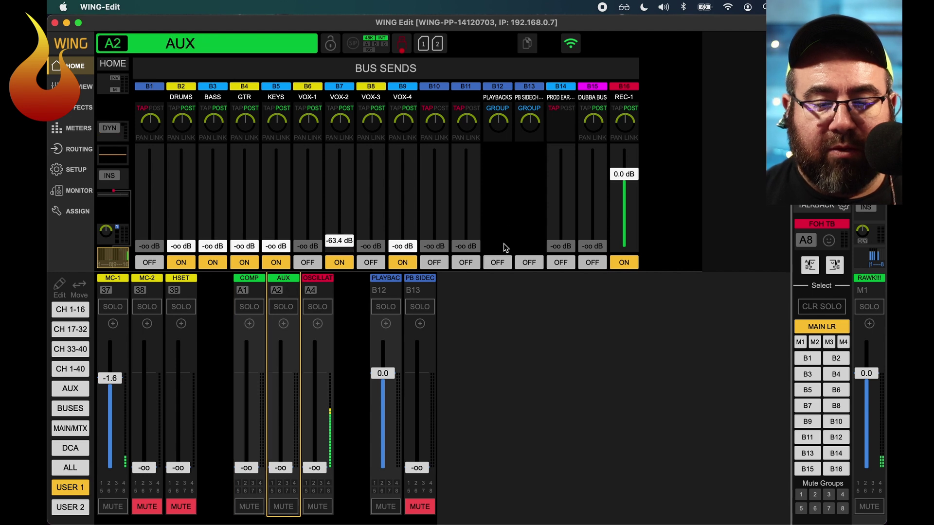
pyautogui.click(322, 279)
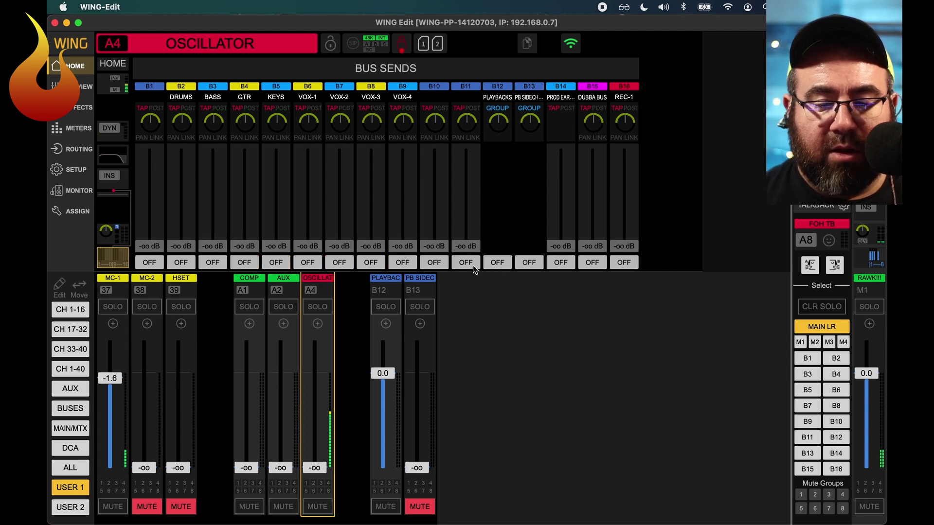
pyautogui.click(502, 262)
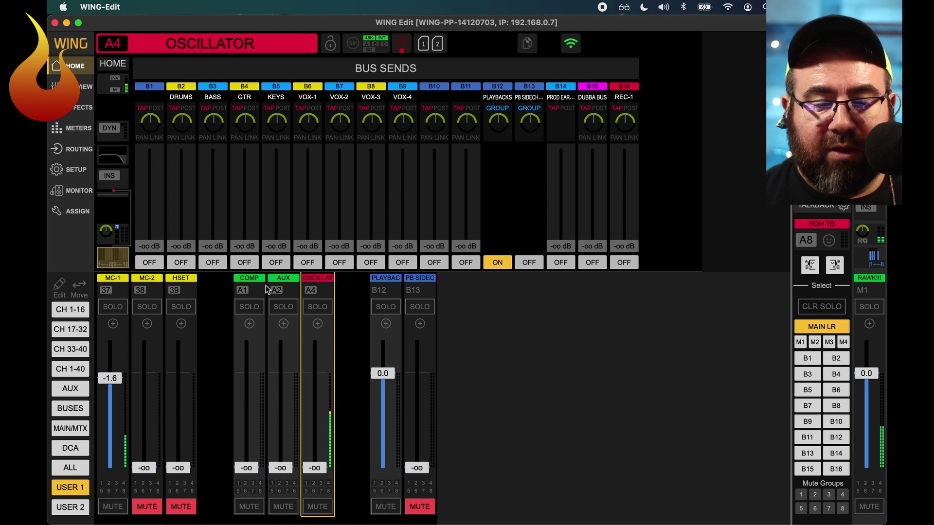
pyautogui.click(250, 281)
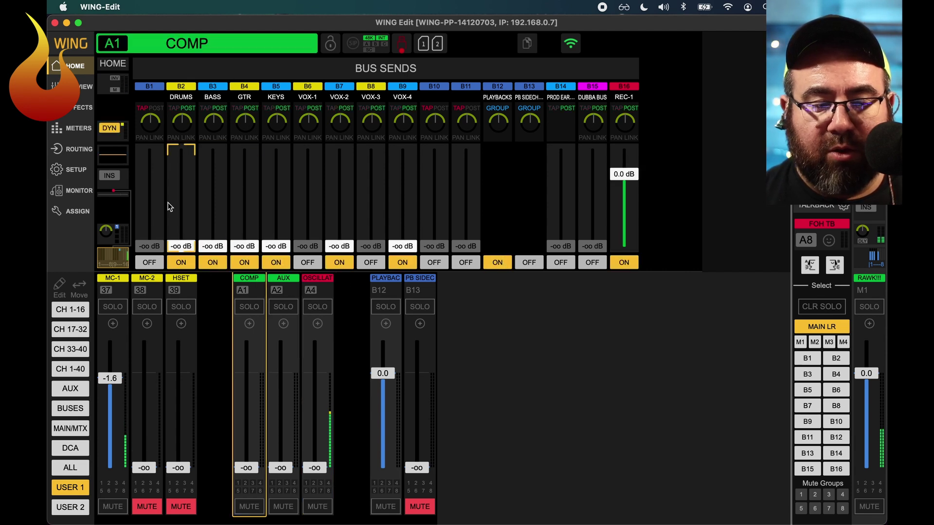
pyautogui.click(112, 235)
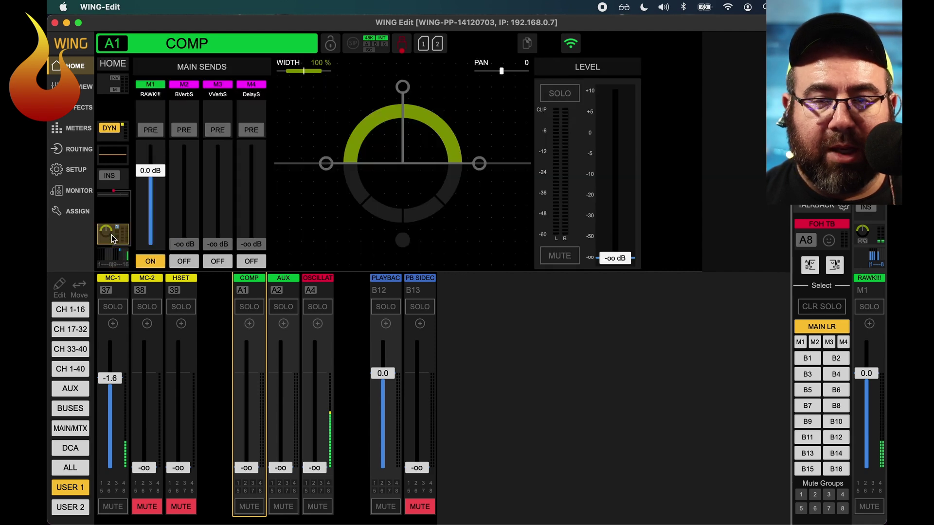
# Switch off the M1 RAWK!!! main send on COMP and OSCILLATOR, leaving AUX on.
pyautogui.click(148, 264)
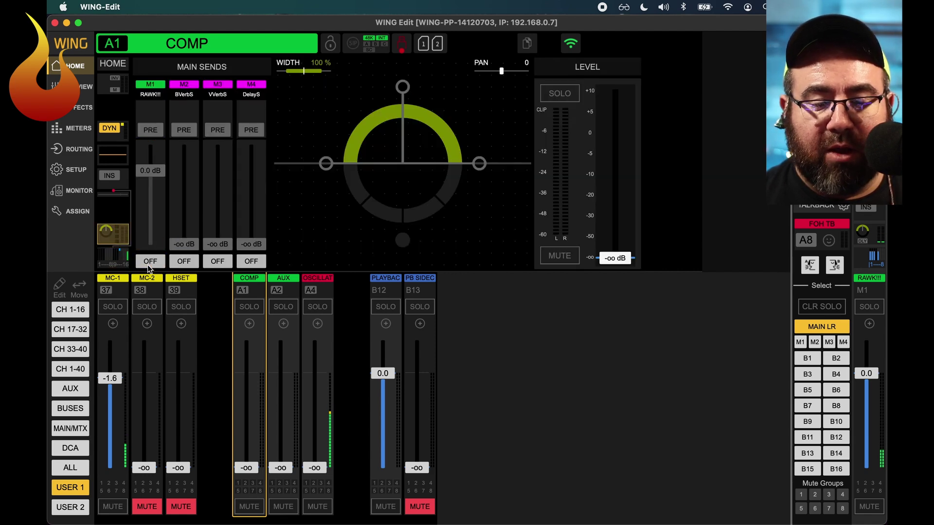
pyautogui.click(282, 281)
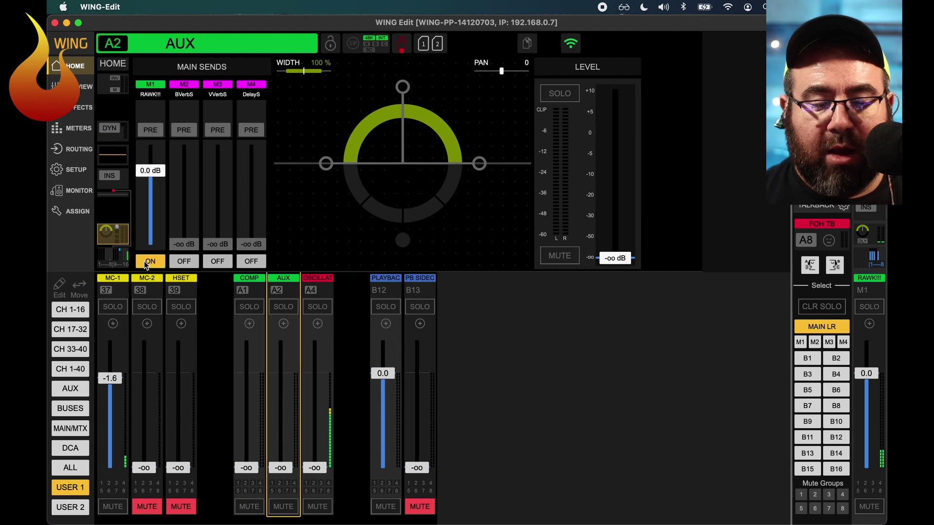
pyautogui.click(314, 282)
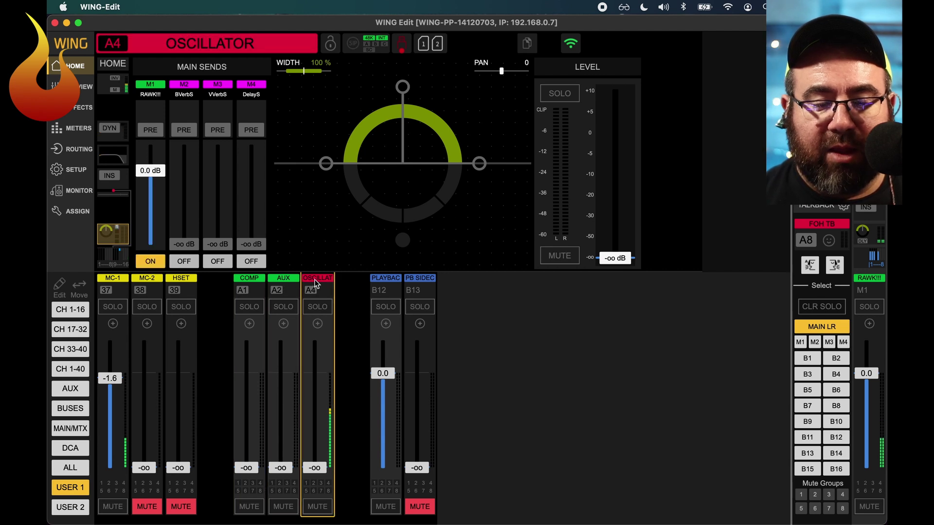
pyautogui.click(151, 263)
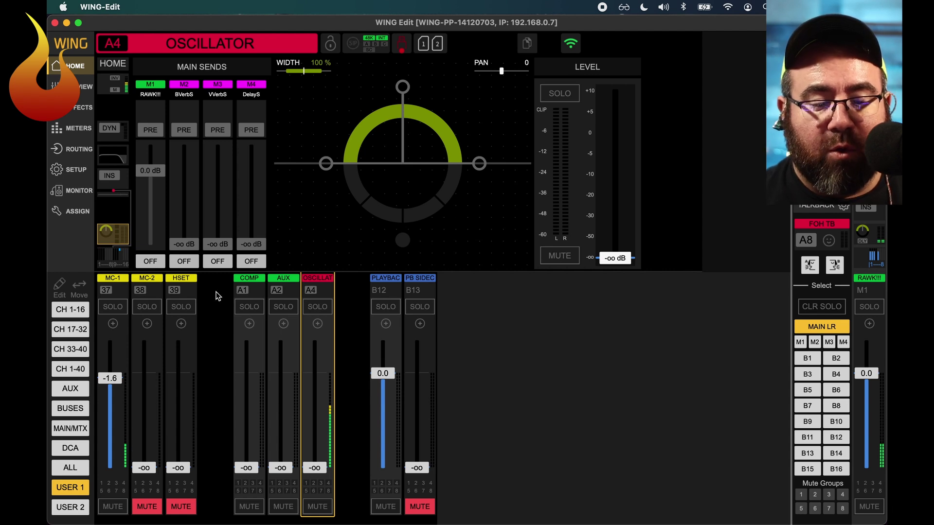
pyautogui.click(108, 287)
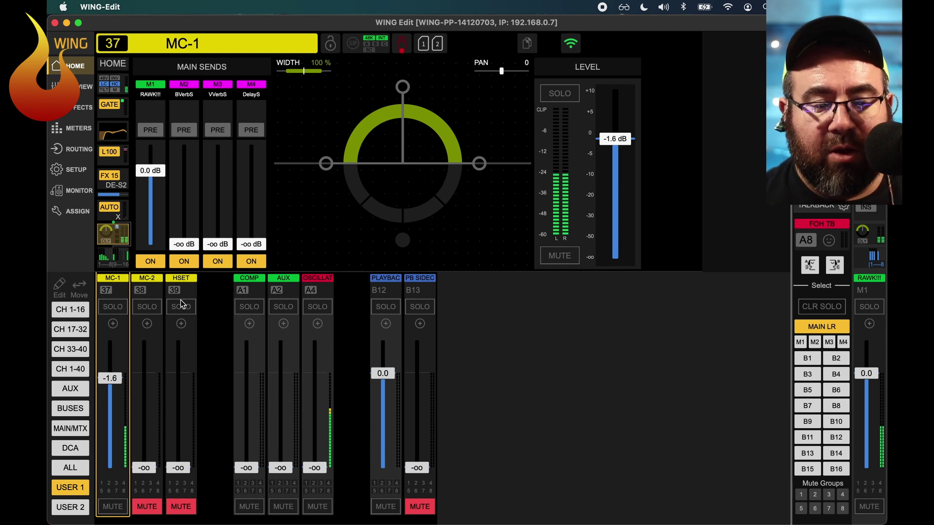
# Turn on the B13 PB SIDECHAIN send for microphone channels MC-2 and HSET.
pyautogui.click(116, 258)
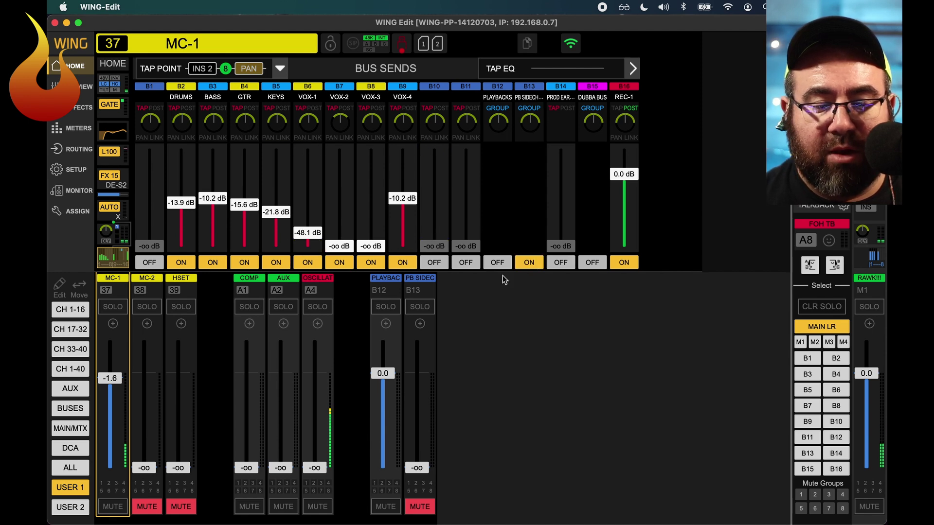
pyautogui.click(146, 286)
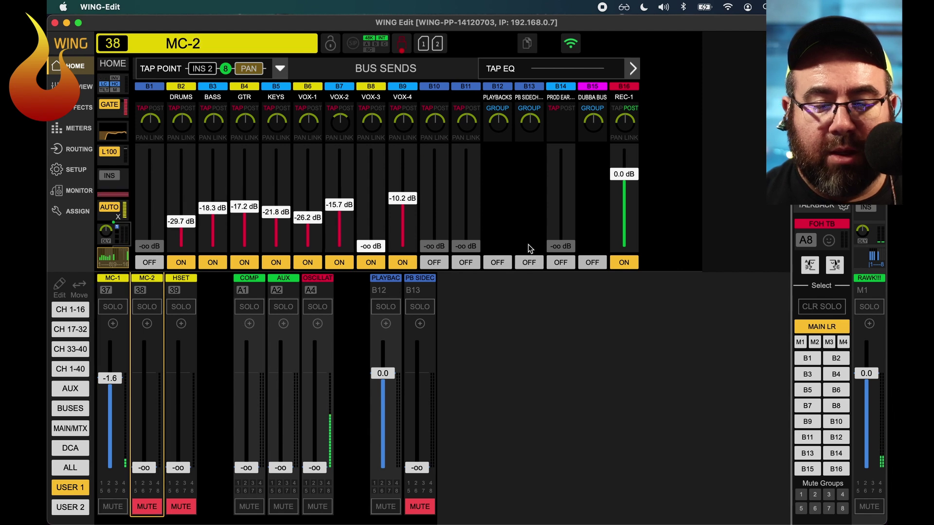
pyautogui.click(529, 262)
pyautogui.click(182, 285)
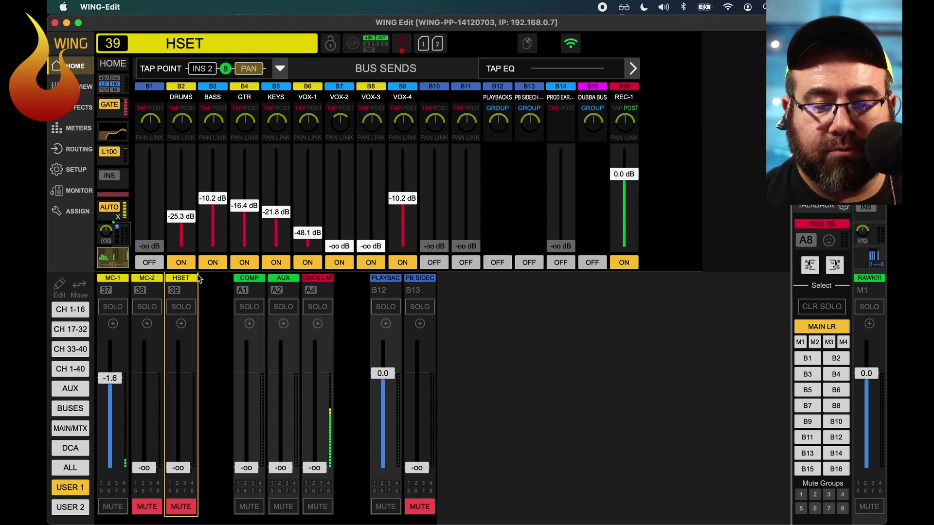
pyautogui.click(527, 263)
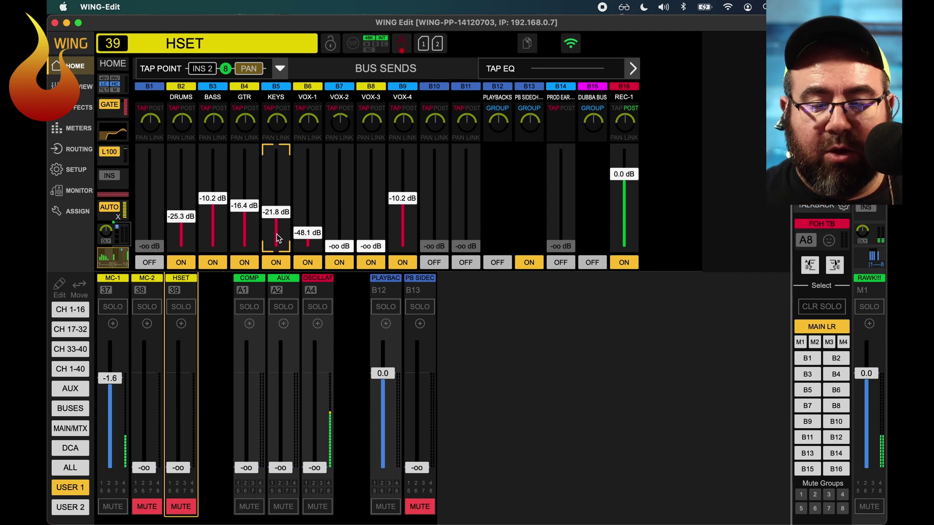
pyautogui.click(389, 290)
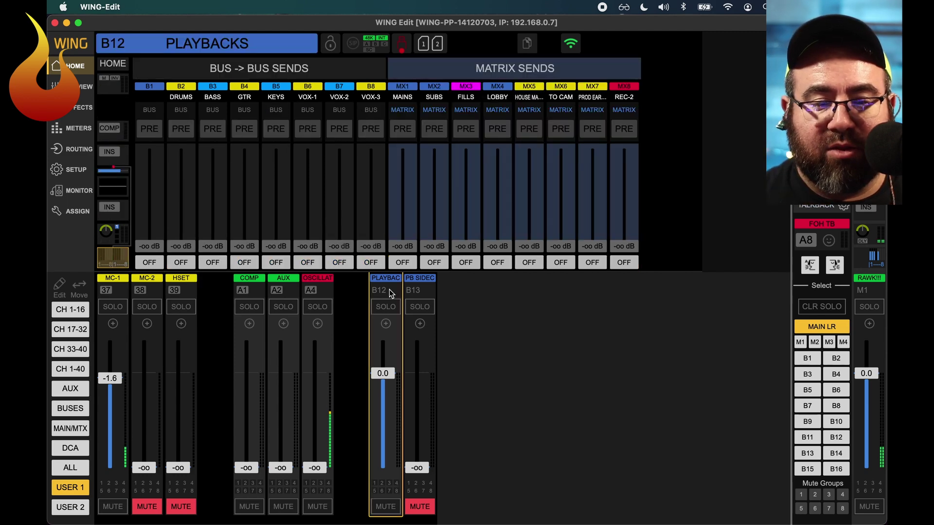
# Open the WING COMPRESSOR dynamics page for bus B12 PLAYBACKS.
pyautogui.click(110, 129)
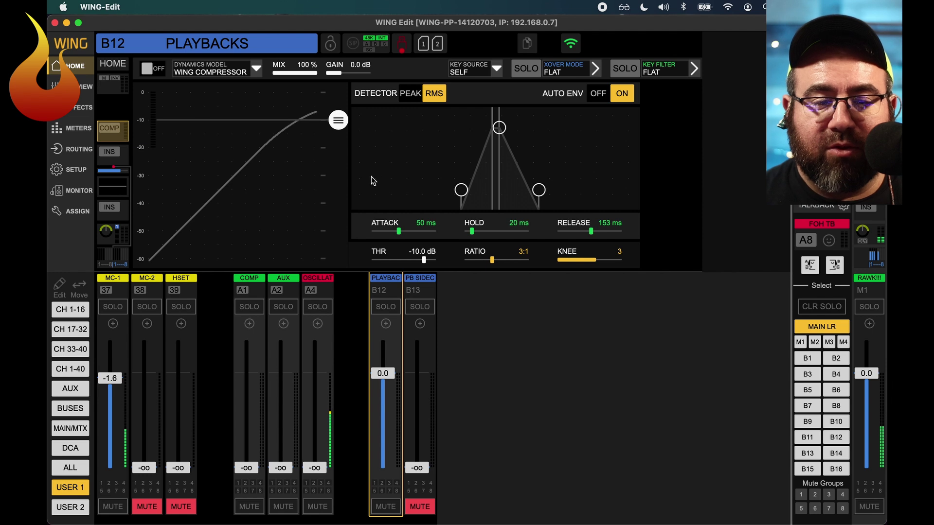
# Turn on B12's compressor, key it from B13 PB SIDECHAIN and set PEAK detection.
pyautogui.click(150, 69)
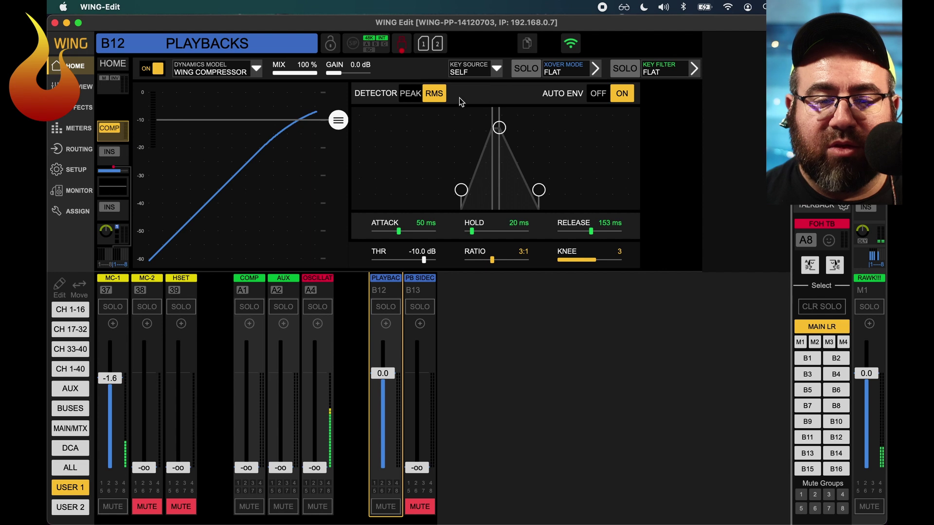
pyautogui.click(479, 70)
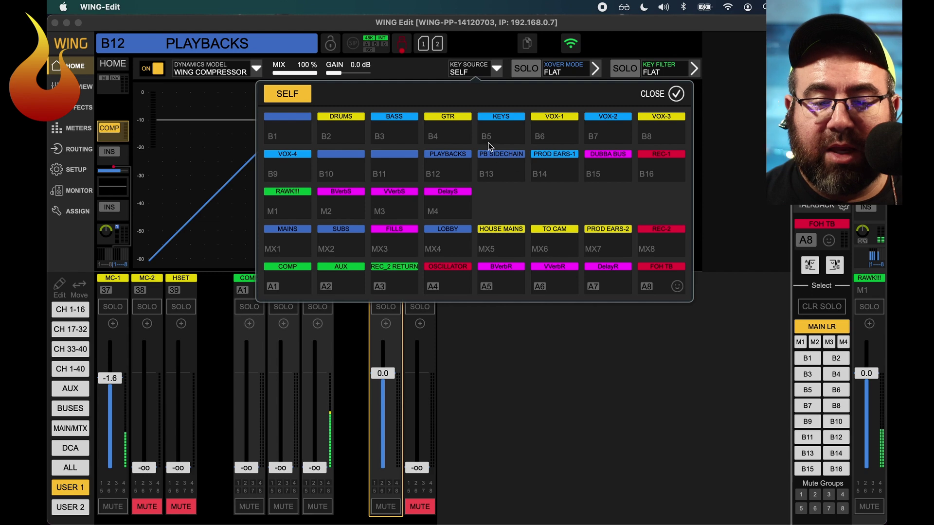
pyautogui.click(501, 166)
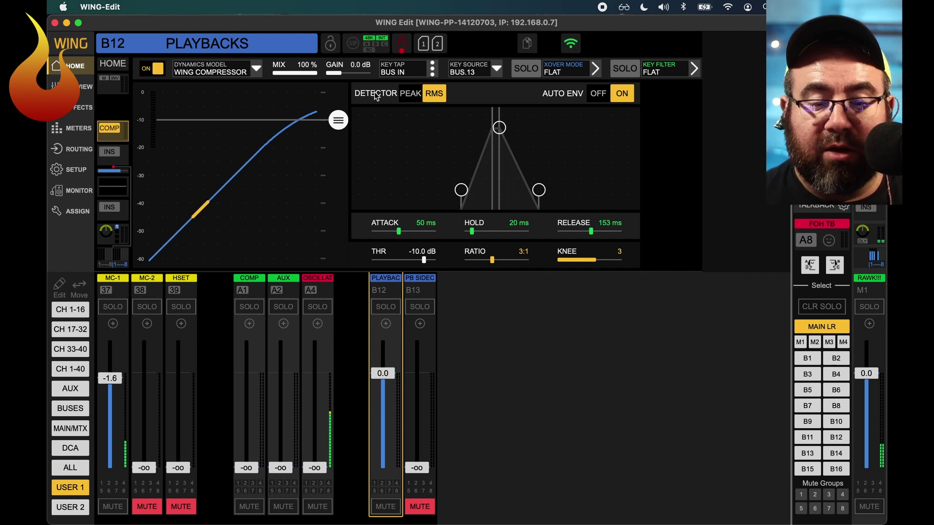
pyautogui.click(408, 95)
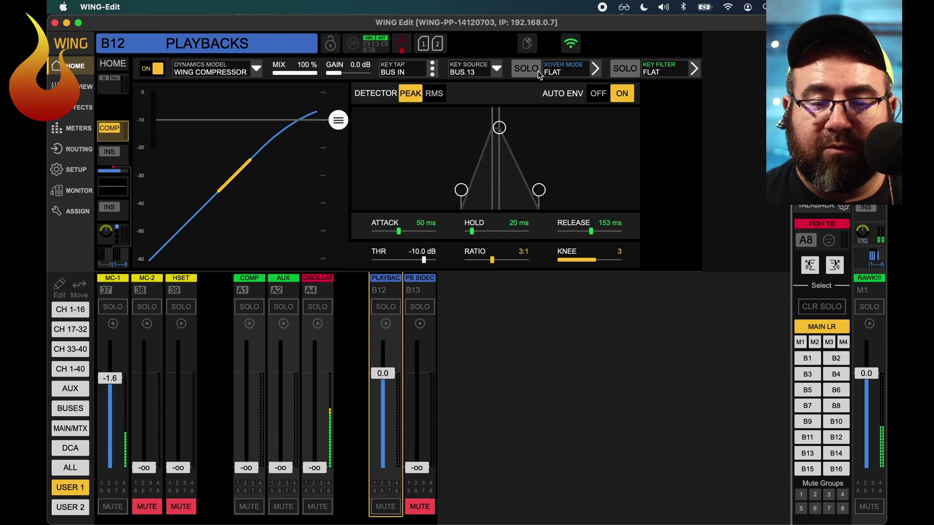
# Switch AUTO ENV off and set attack to 1 ms, hold 200 ms, release 1994 ms.
pyautogui.click(600, 95)
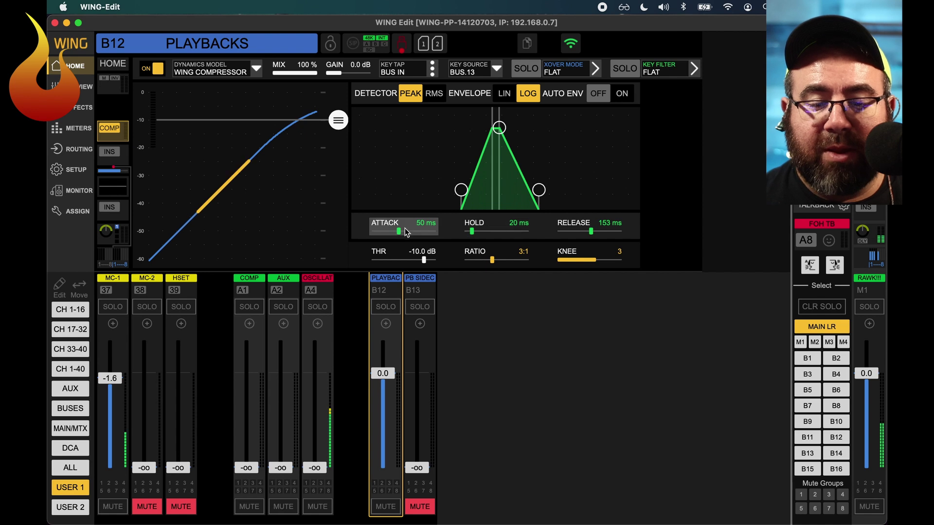
pyautogui.moveTo(399, 231); pyautogui.dragTo(351, 230)
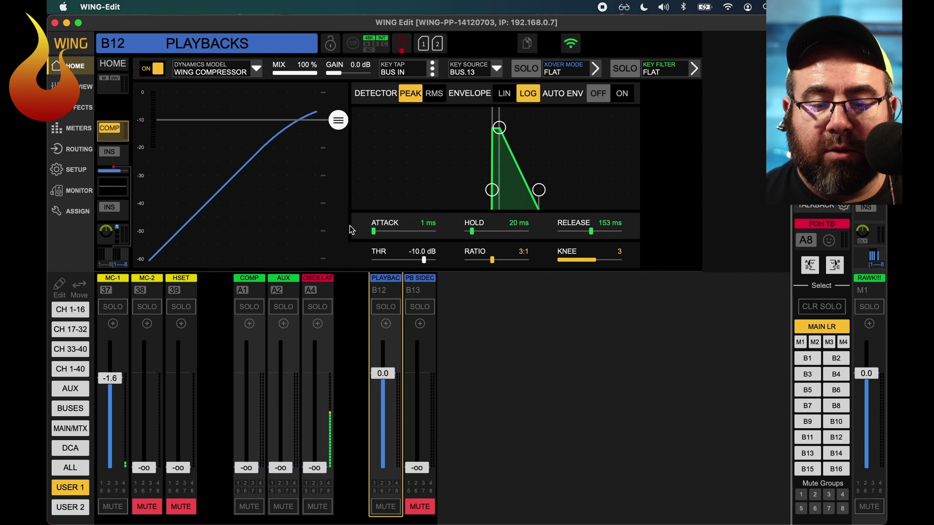
pyautogui.moveTo(483, 231); pyautogui.dragTo(646, 243)
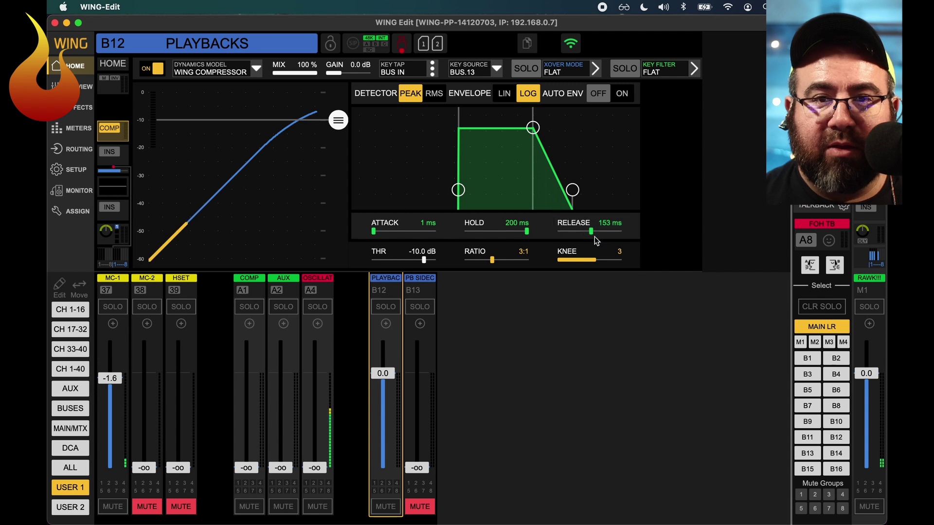
pyautogui.moveTo(591, 234); pyautogui.dragTo(639, 235)
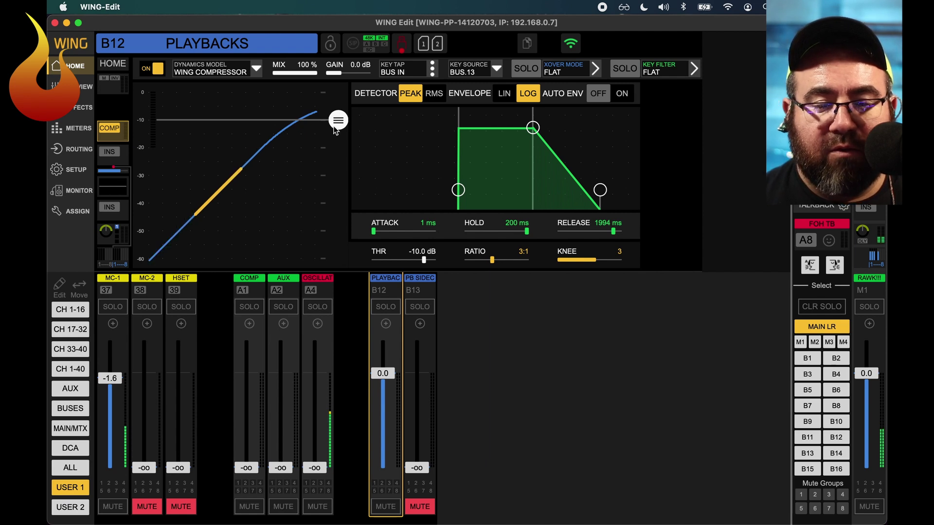
# Drop the B12 compressor threshold to -42.5 dB, then return it to 0.0 dB.
pyautogui.moveTo(336, 123); pyautogui.dragTo(335, 212)
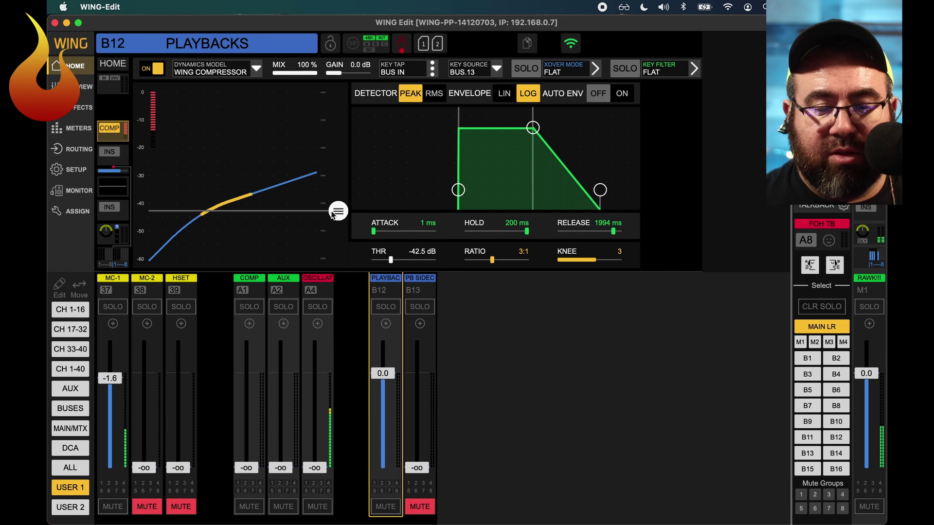
pyautogui.moveTo(338, 211); pyautogui.dragTo(322, 70)
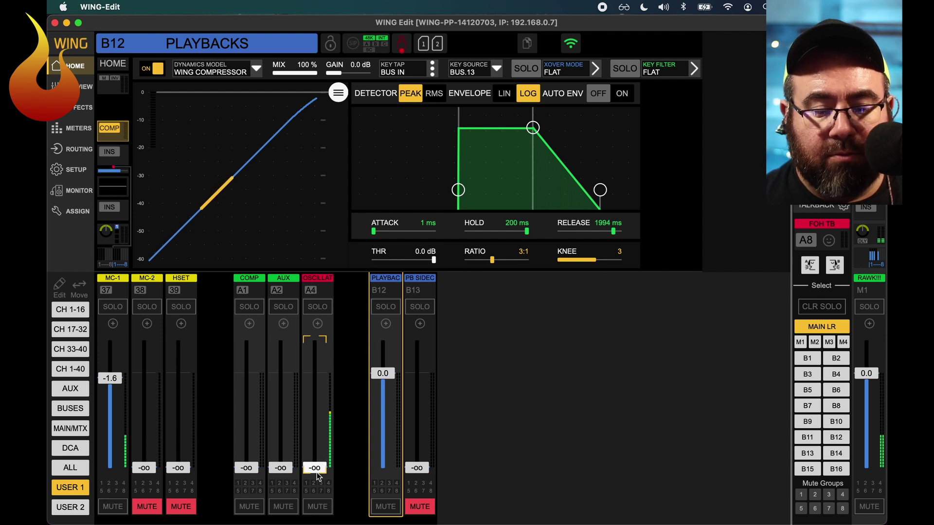
# Raise the A4 oscillator fader to -18.6 dB and lower the B12 threshold to -42.5 dB.
pyautogui.moveTo(315, 465); pyautogui.dragTo(322, 423)
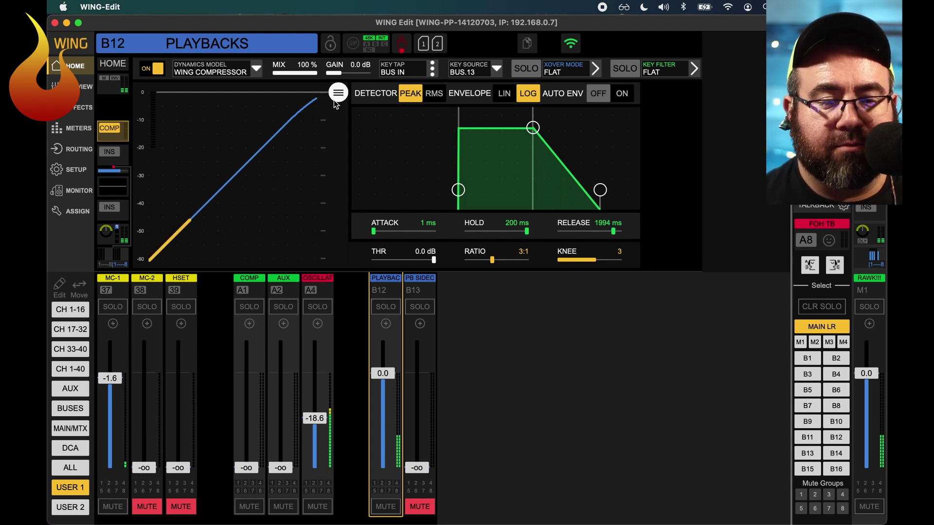
pyautogui.moveTo(333, 100); pyautogui.dragTo(319, 215)
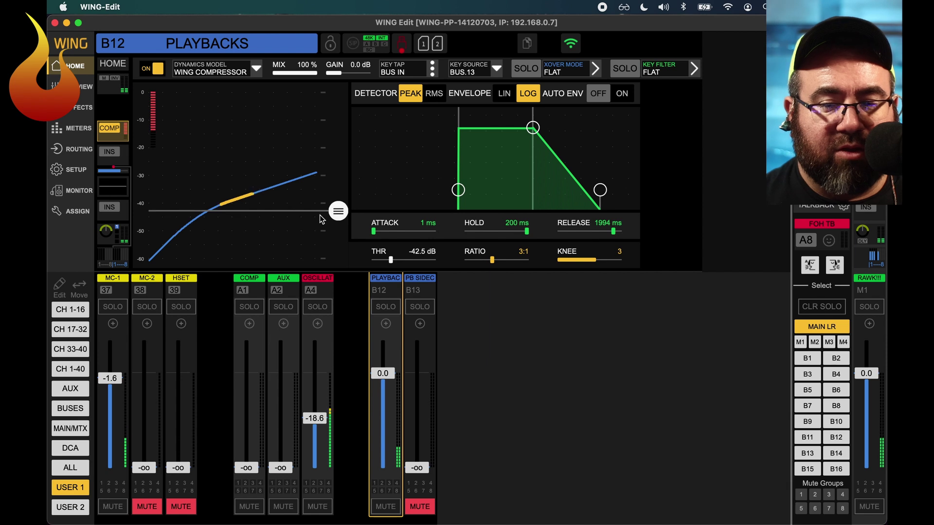